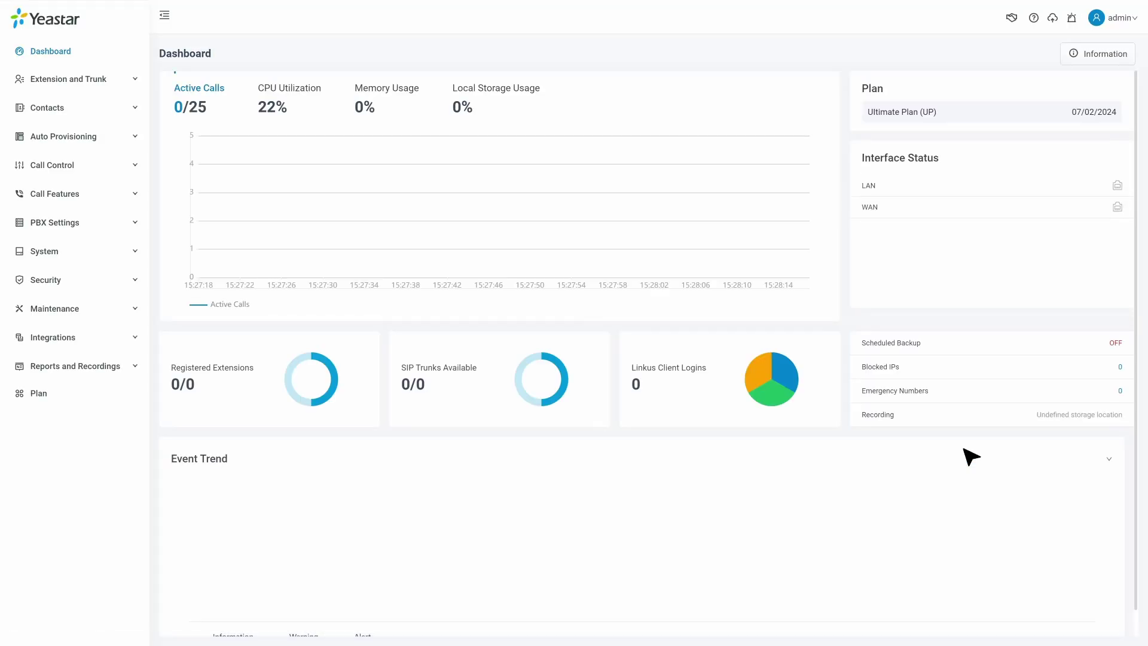
- Open the Zoho Desk integration under Helpdesk and copy its Homepage URL and Authorized Redirect URI
{"action": "left_click", "coordinate": [149, 309]}
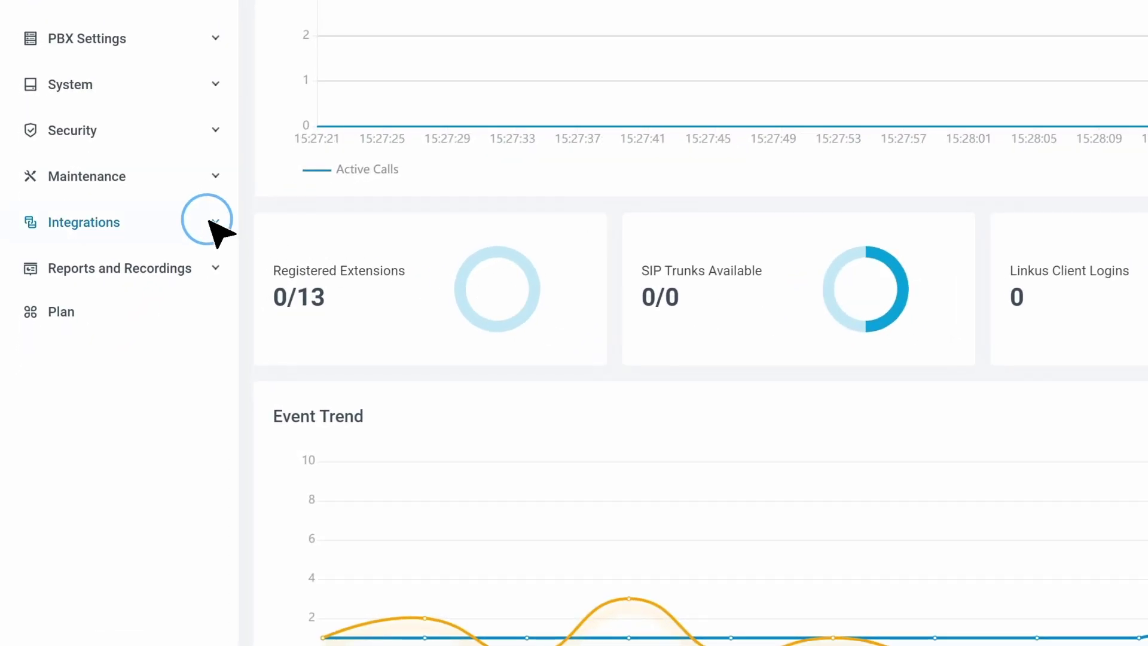
{"action": "left_click", "coordinate": [118, 357]}
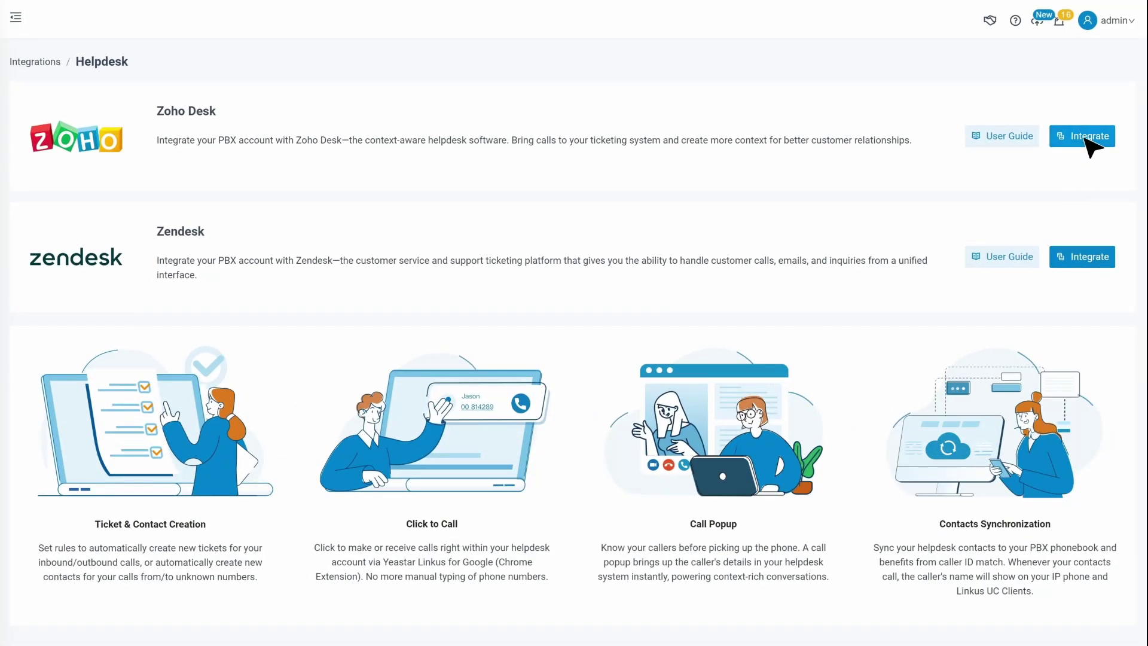
{"action": "left_click", "coordinate": [1085, 139]}
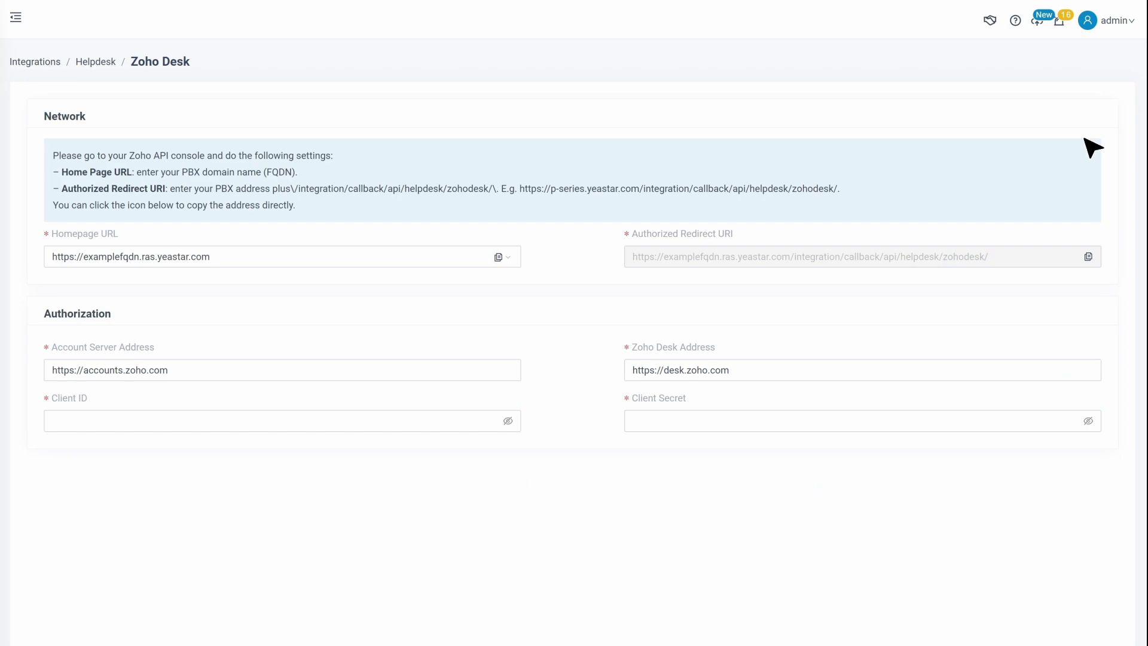
{"action": "left_click", "coordinate": [499, 258]}
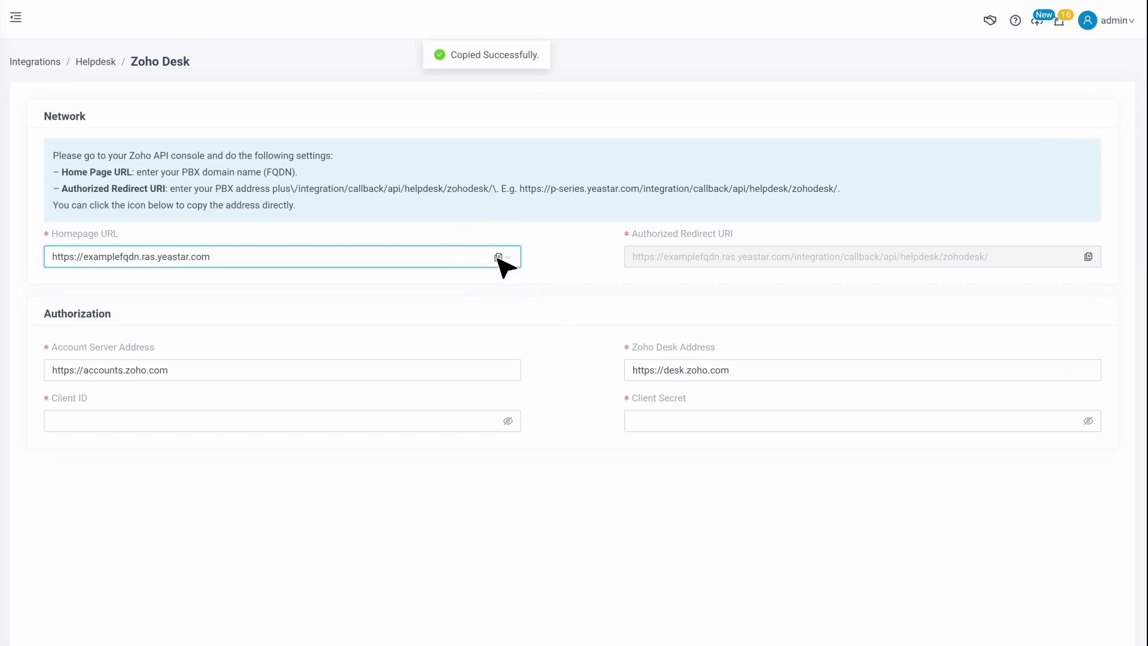
{"action": "left_click", "coordinate": [1089, 258]}
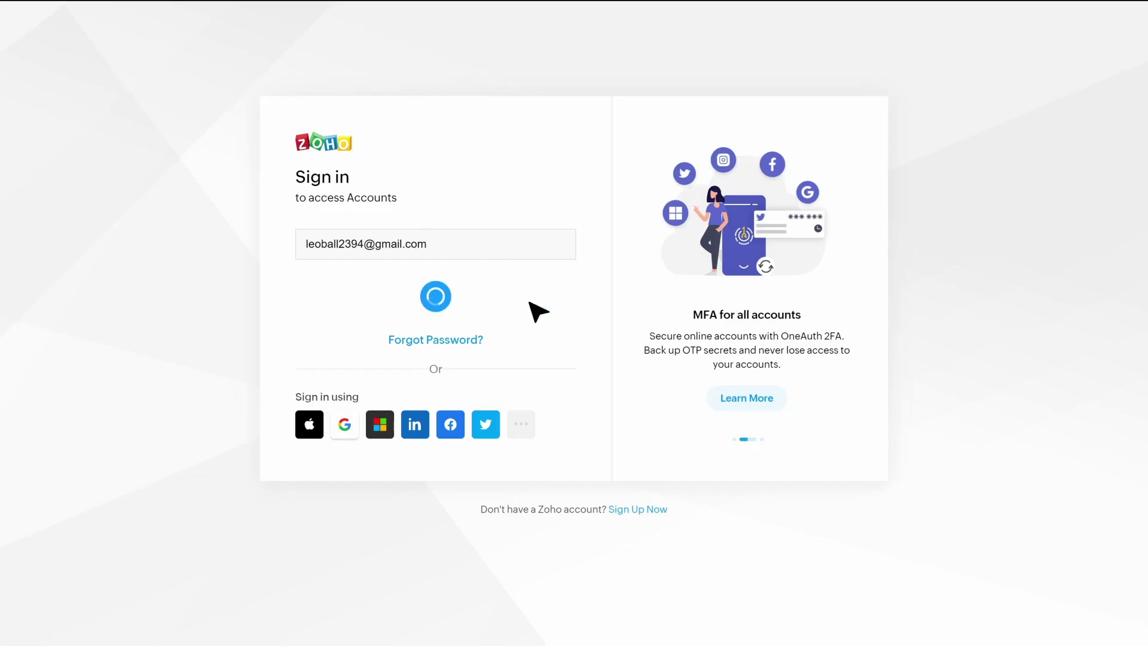
- Enter the Zoho account password to sign in to Zoho Accounts
{"action": "left_click", "coordinate": [501, 292]}
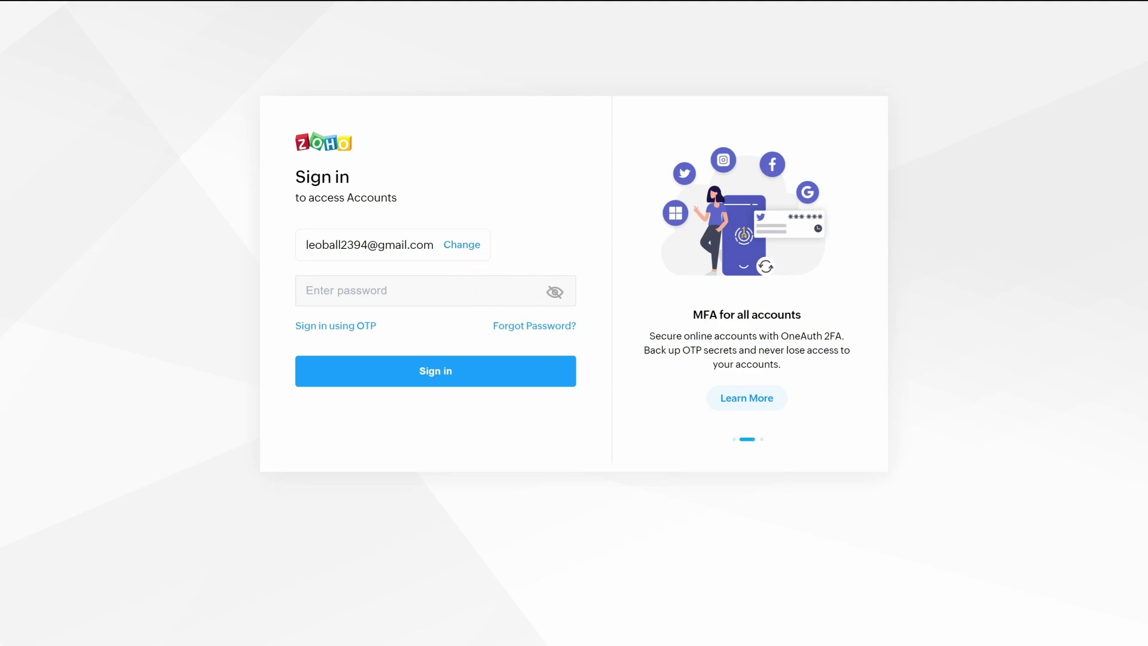
{"action": "type", "text": "•••••••"}
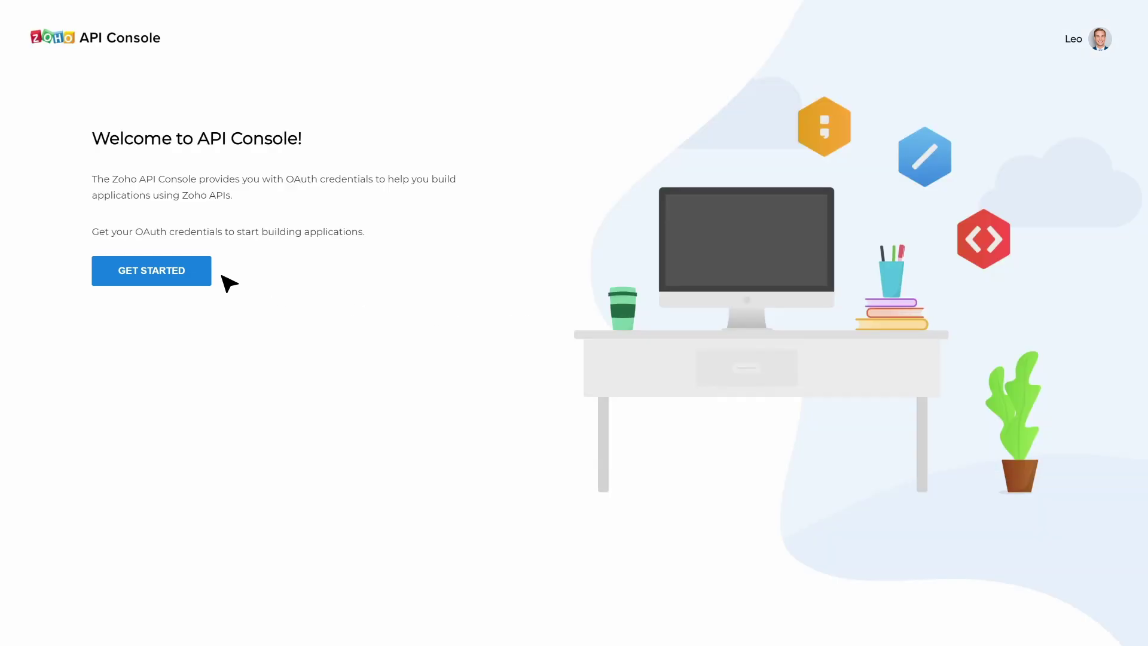
- Fill in a server-based client named Yeastar_PBX with the pasted PBX homepage URL and redirect URI
{"action": "left_click", "coordinate": [210, 277]}
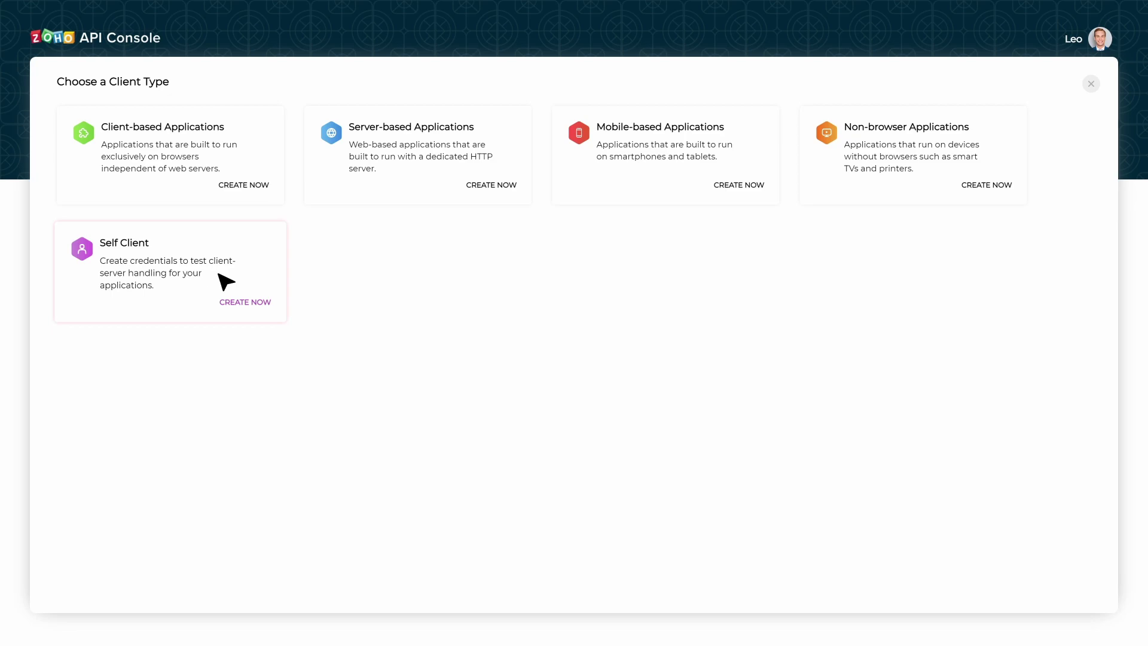
{"action": "left_click", "coordinate": [420, 189]}
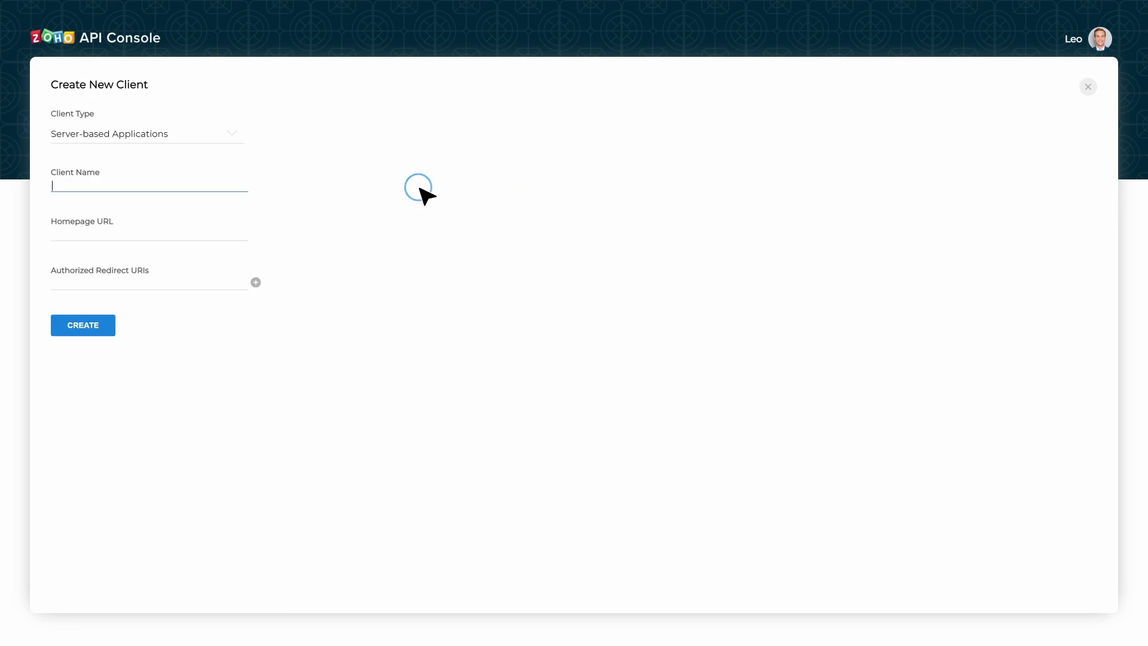
{"action": "left_click", "coordinate": [300, 259]}
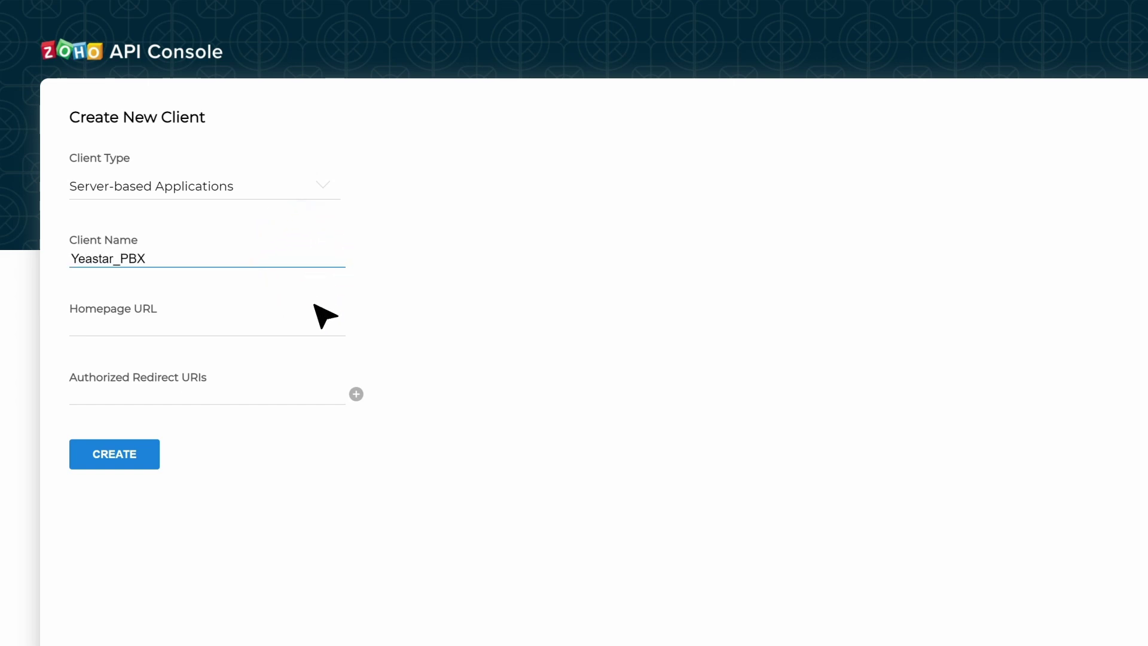
{"action": "left_click", "coordinate": [303, 327]}
{"action": "key", "text": "ctrl+v"}
{"action": "left_click", "coordinate": [318, 395]}
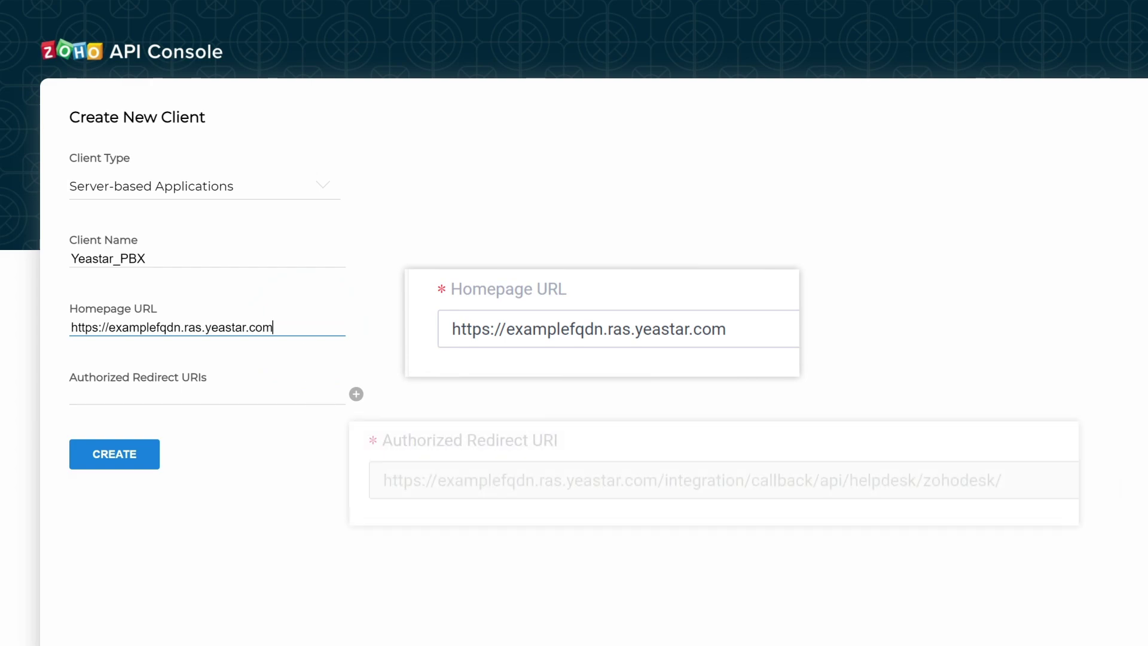
{"action": "key", "text": "ctrl+v"}
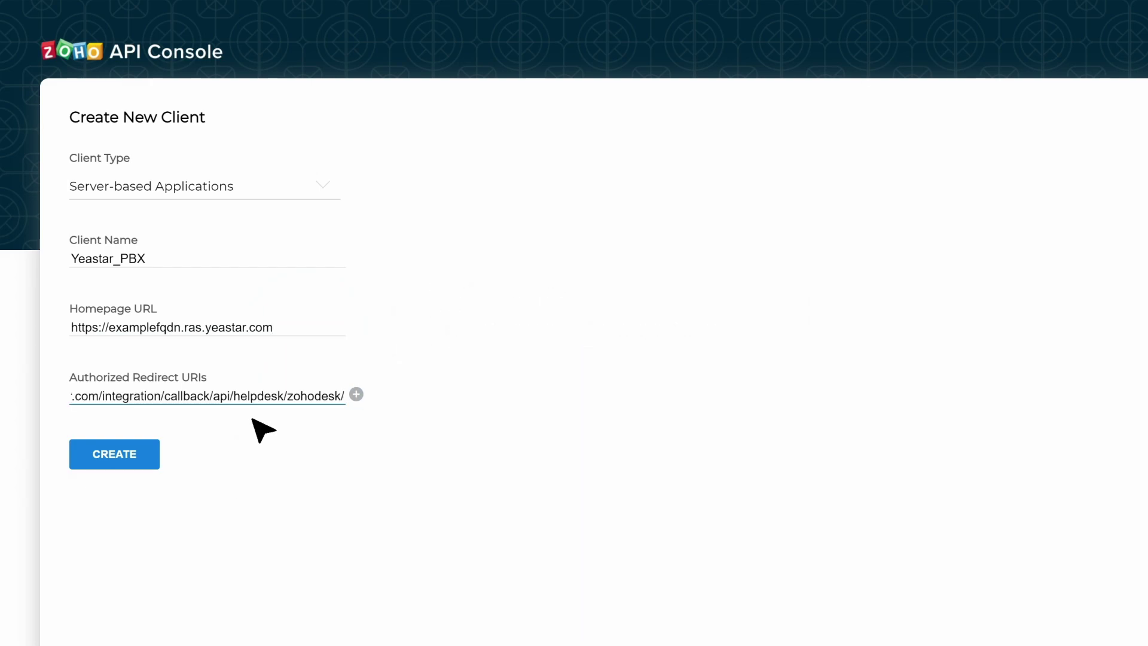
- Create the Yeastar_PBX client and copy its Client ID and Client Secret
{"action": "left_click", "coordinate": [155, 458]}
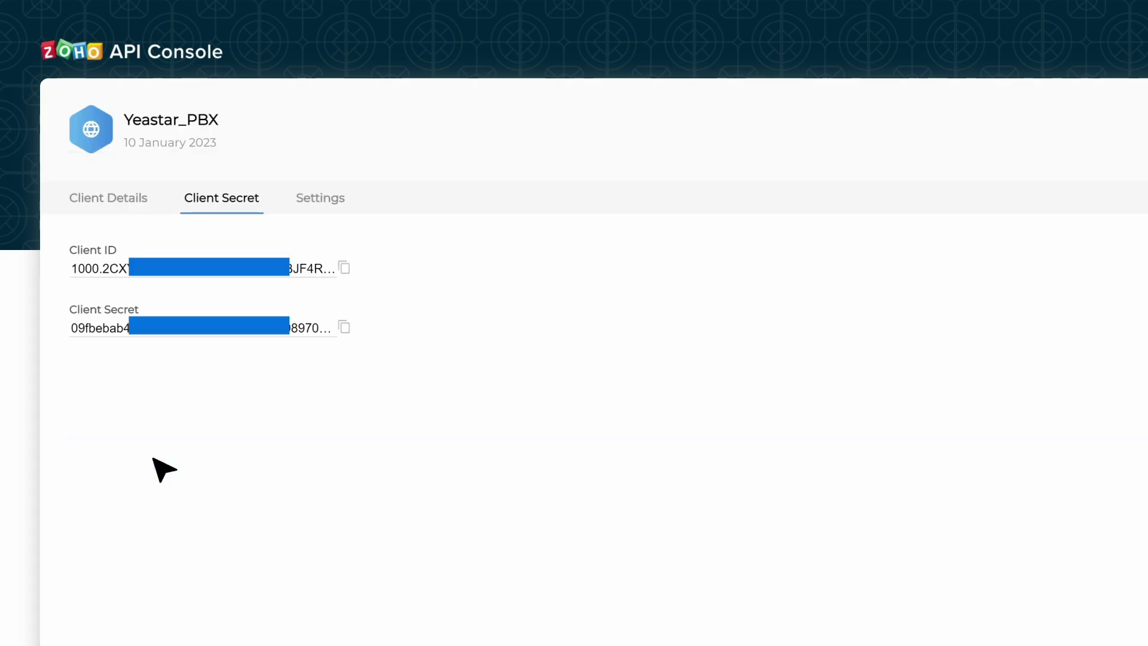
{"action": "left_click", "coordinate": [345, 268]}
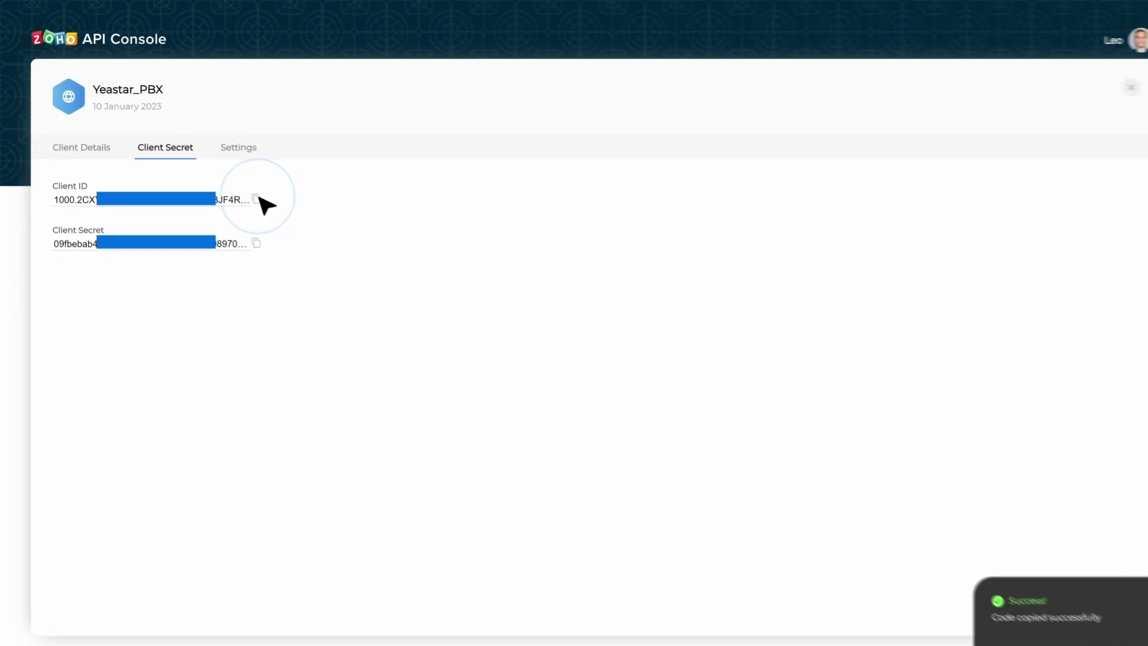
{"action": "left_click", "coordinate": [256, 242]}
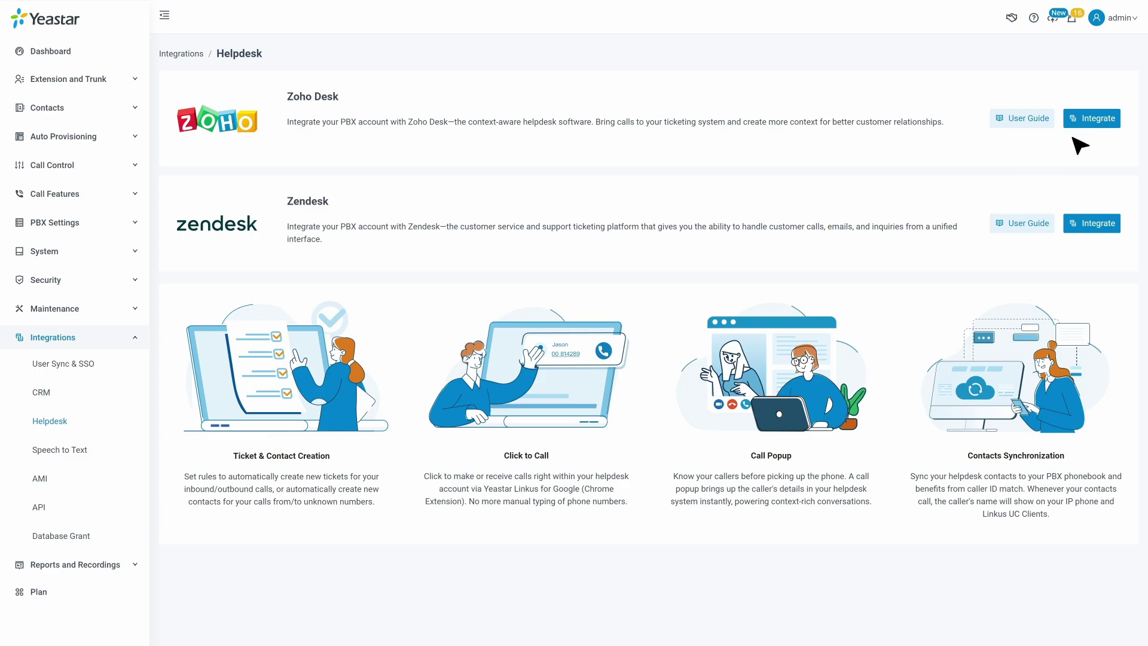
- Paste the Zoho Client ID and Client Secret into Zoho Desk settings and accept Yeastar_PBX's access
{"action": "left_click", "coordinate": [1088, 120]}
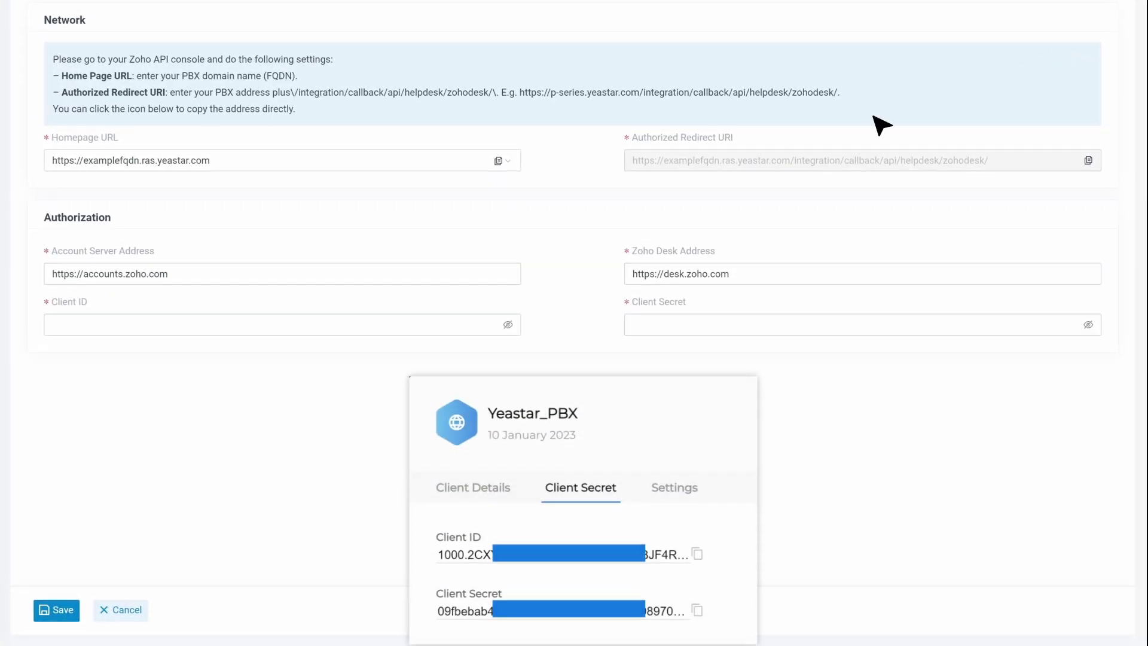
{"action": "left_click", "coordinate": [420, 324]}
{"action": "key", "text": "ctrl+v"}
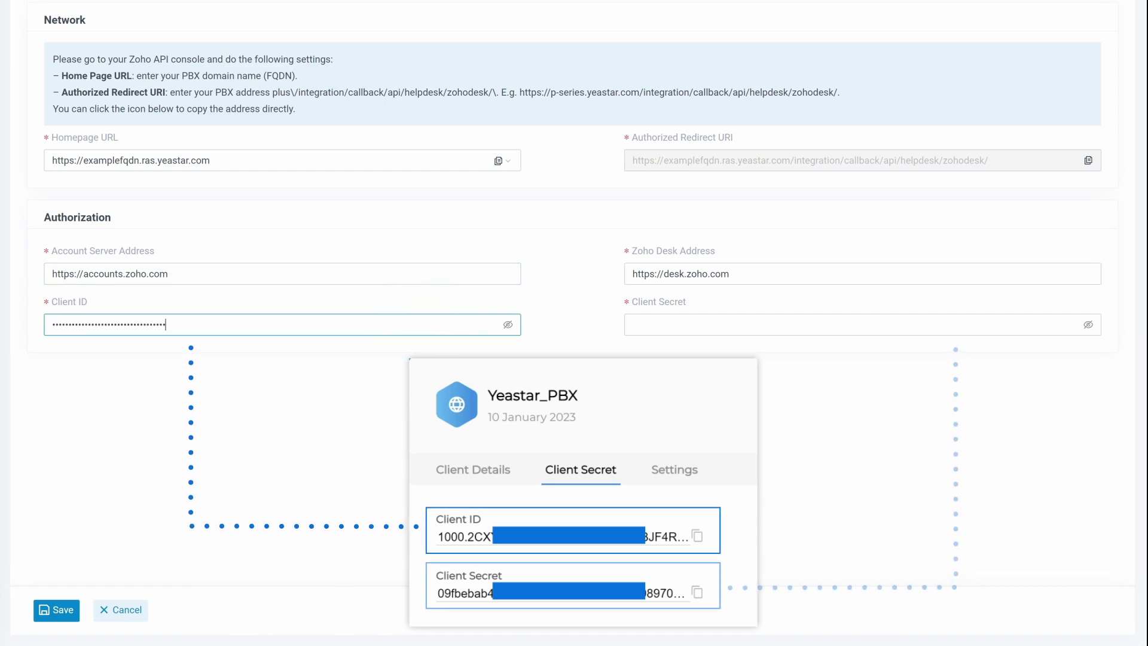
{"action": "left_click", "coordinate": [956, 324]}
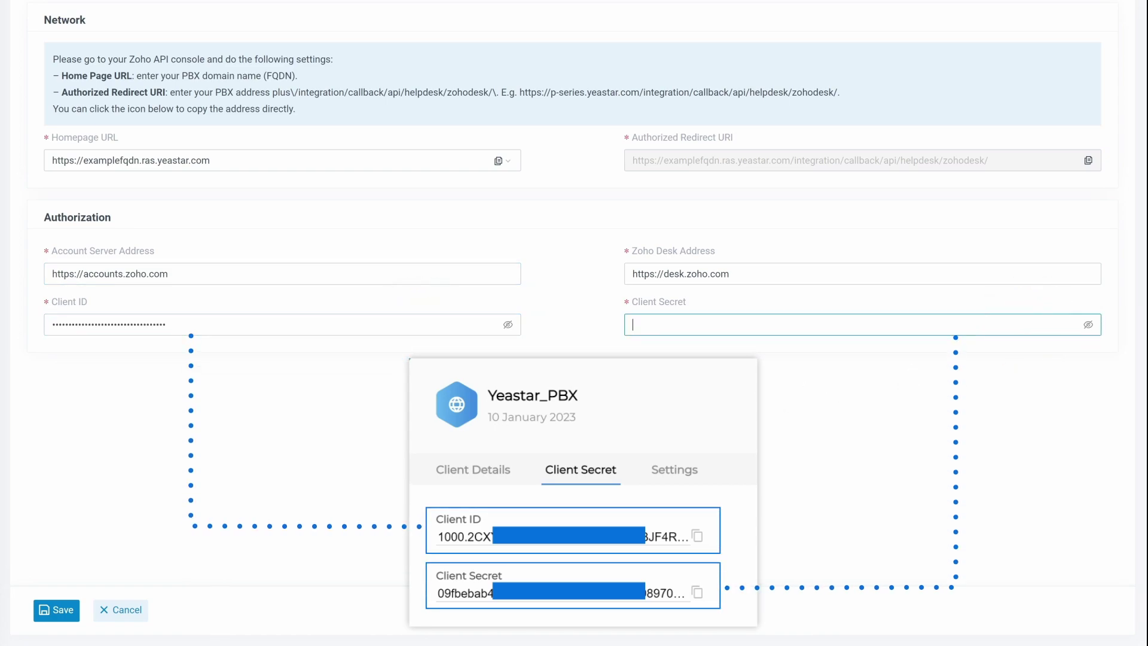
{"action": "key", "text": "ctrl+v"}
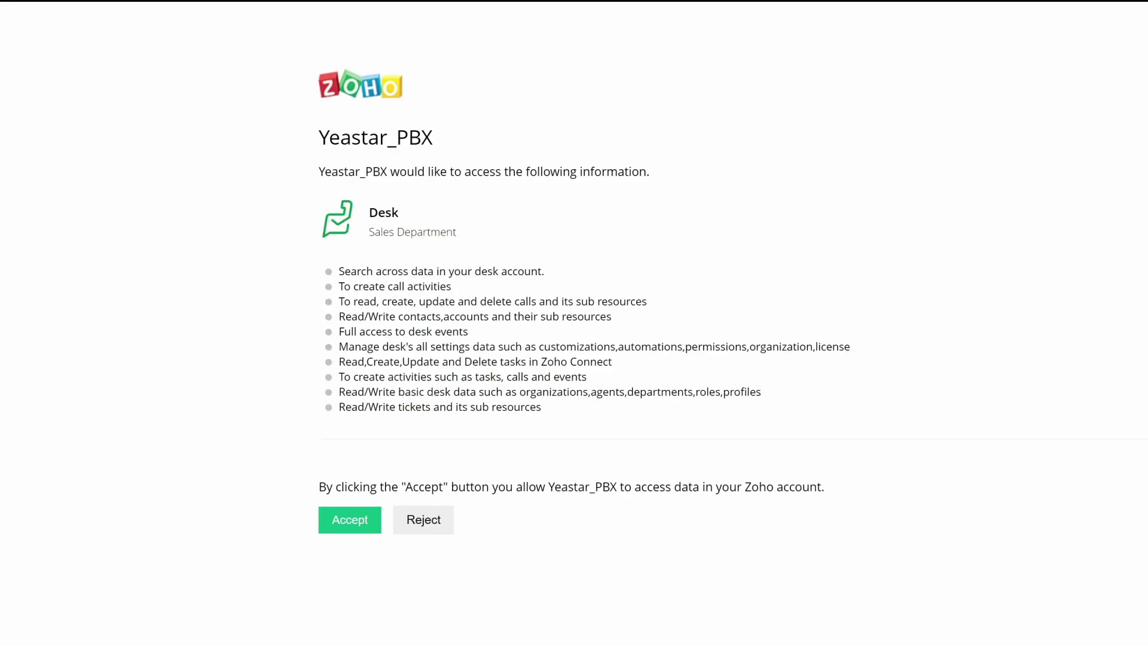
{"action": "left_click", "coordinate": [352, 522]}
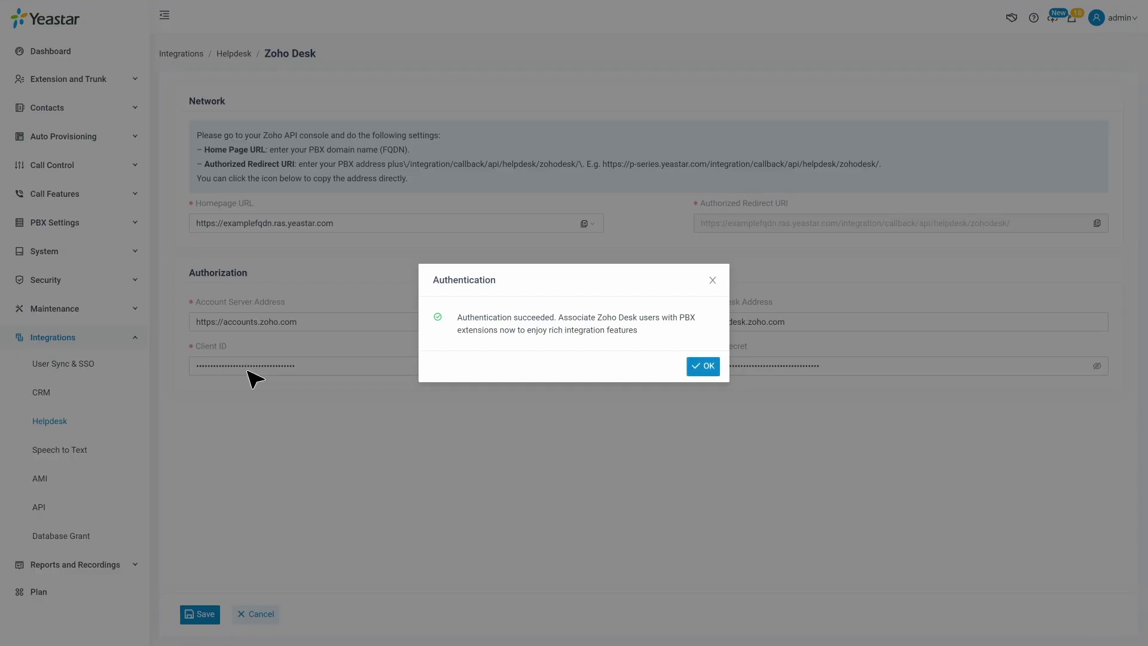
- Assign extension 1000 to the first Zoho Desk user, then auto-associate the rest by email
{"action": "left_click", "coordinate": [704, 366]}
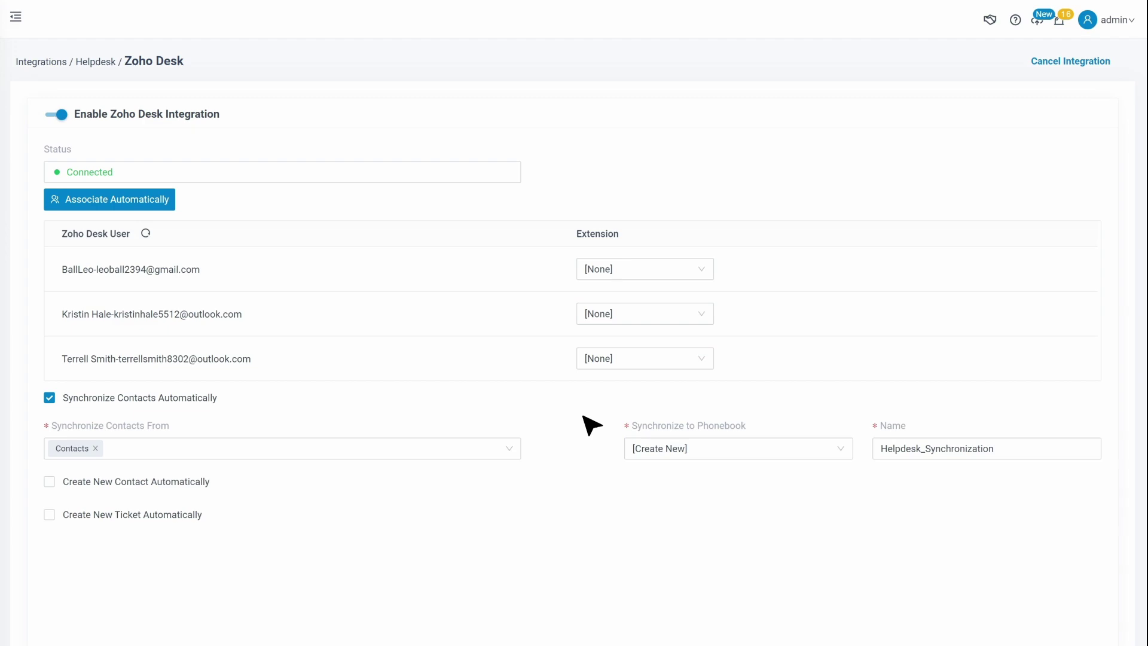
{"action": "left_click", "coordinate": [703, 269]}
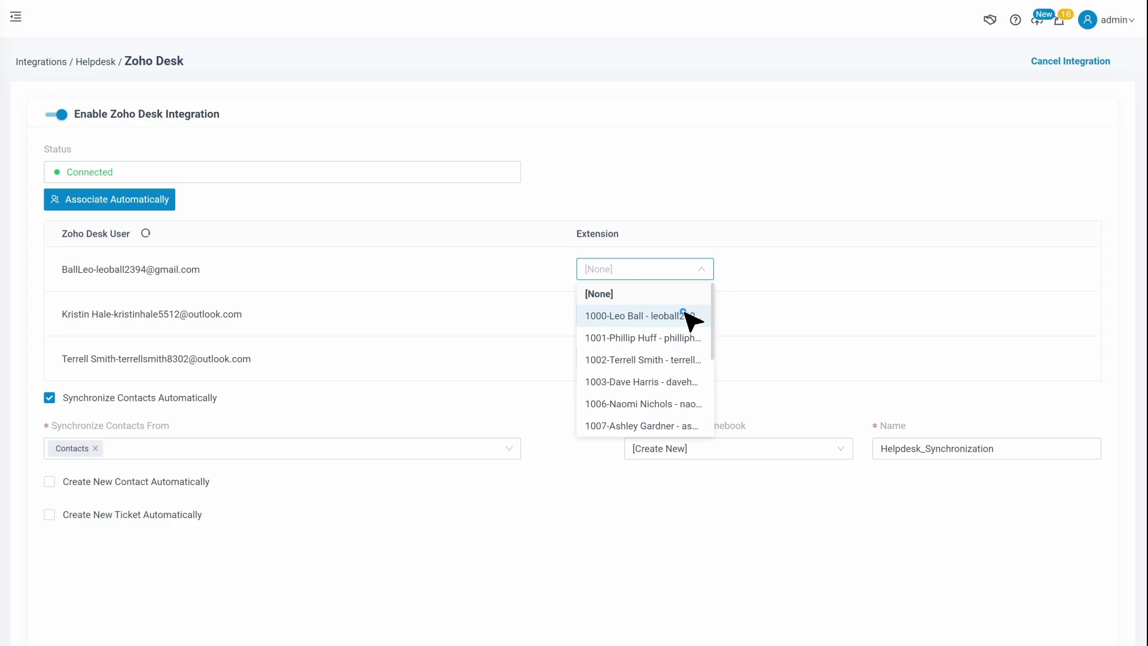
{"action": "left_click", "coordinate": [687, 317]}
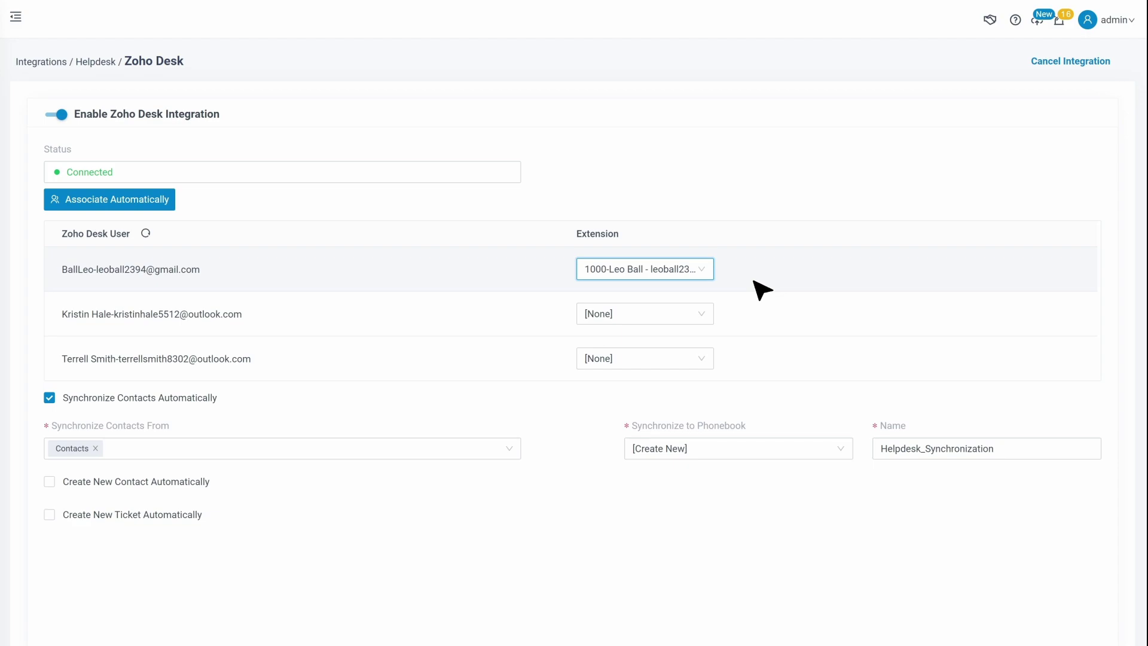
{"action": "left_click", "coordinate": [168, 201]}
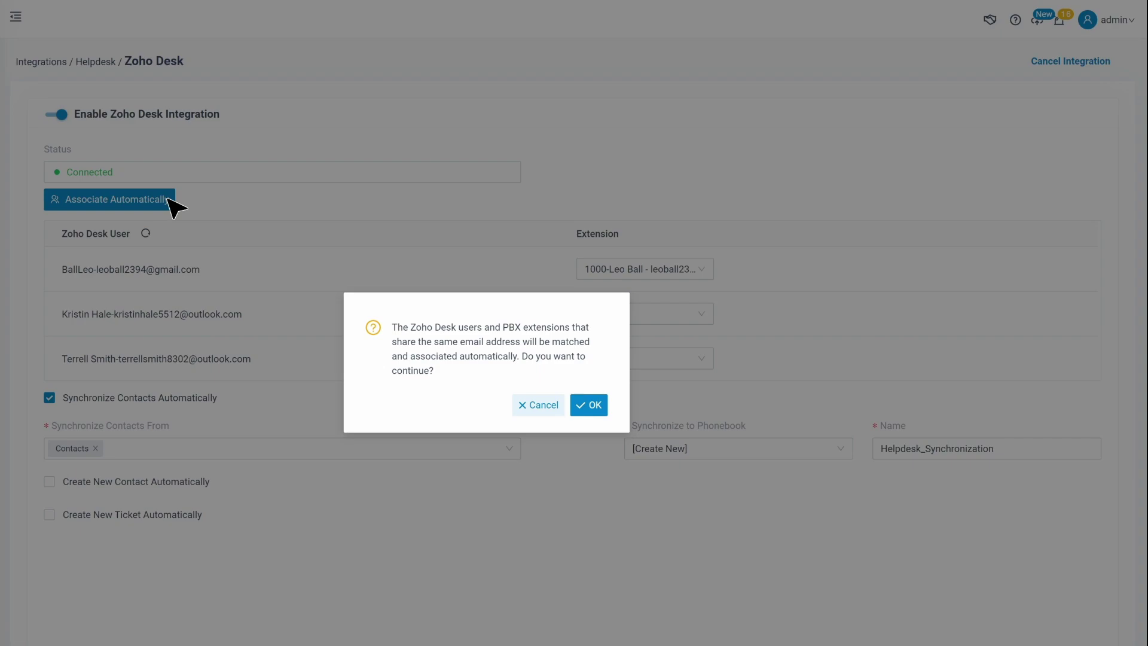
{"action": "left_click", "coordinate": [589, 407]}
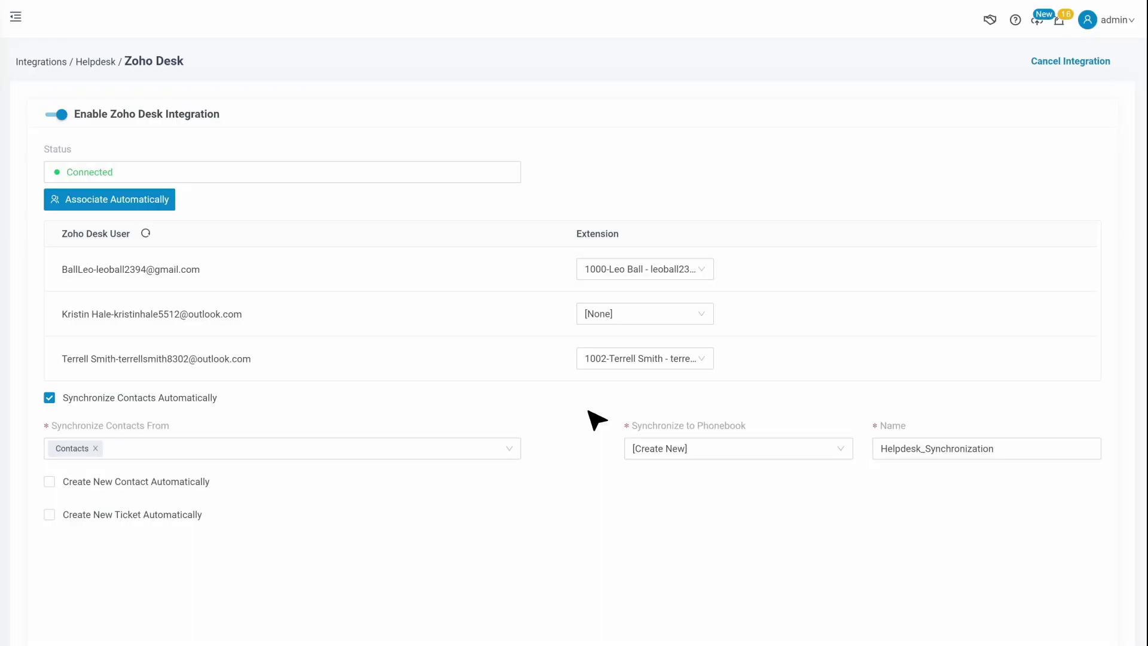
{"action": "mouse_move", "coordinate": [199, 400]}
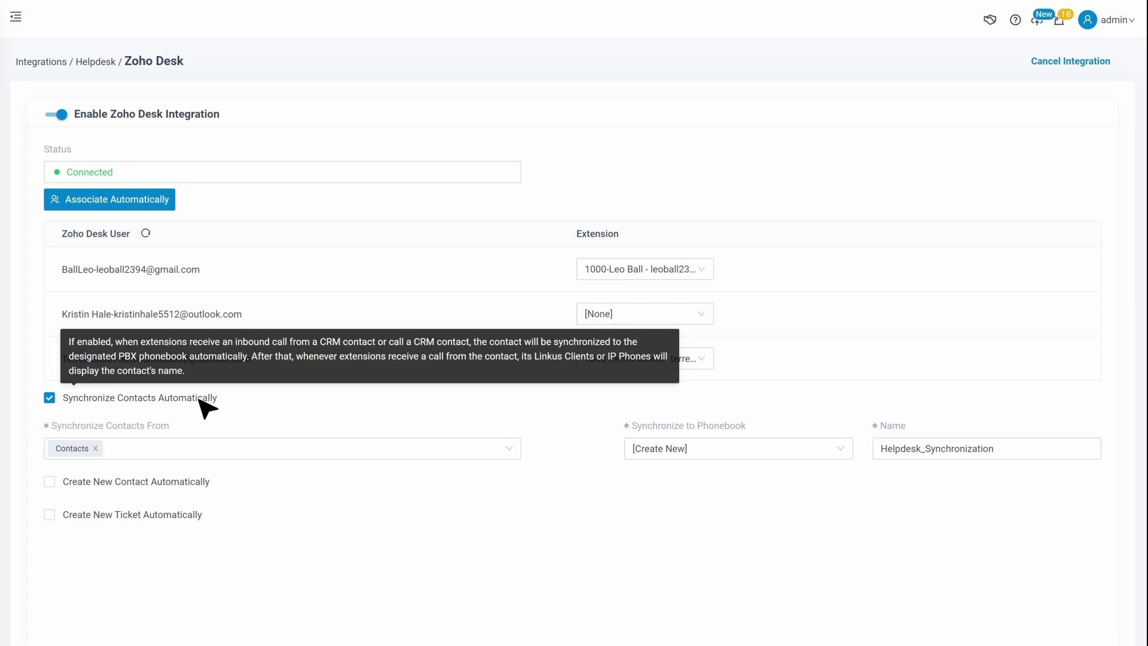
- Keep Contacts as the sync source and sync them into a new Zohodesk_Synchronization phonebook
{"action": "left_click", "coordinate": [508, 454]}
{"action": "left_click", "coordinate": [508, 452]}
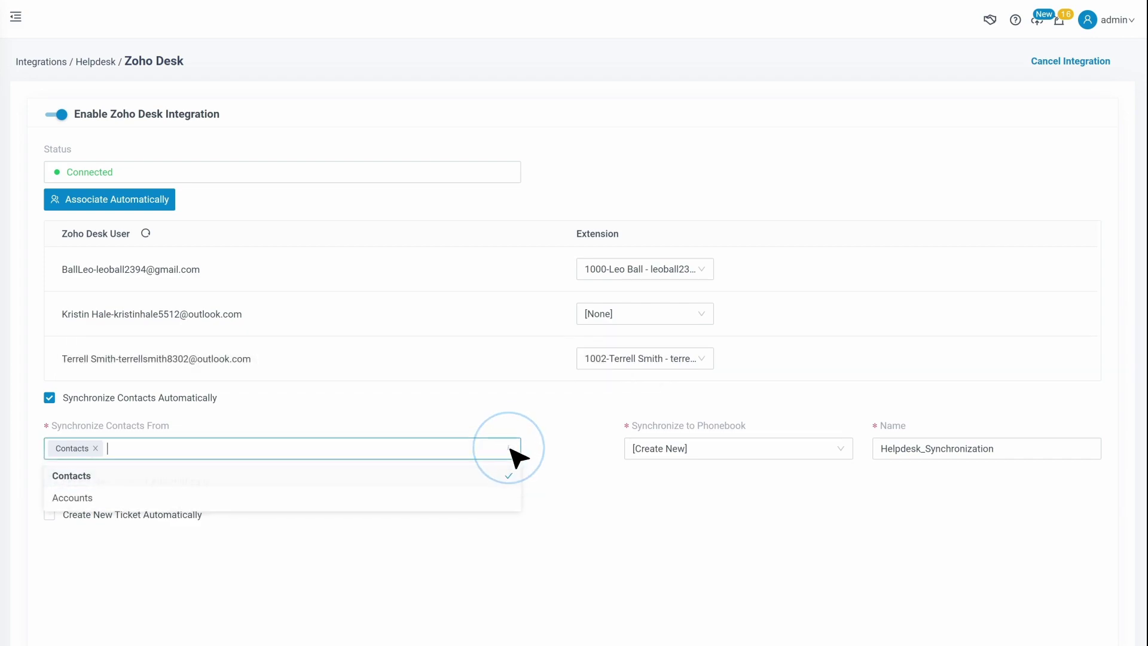
{"action": "left_click", "coordinate": [842, 451]}
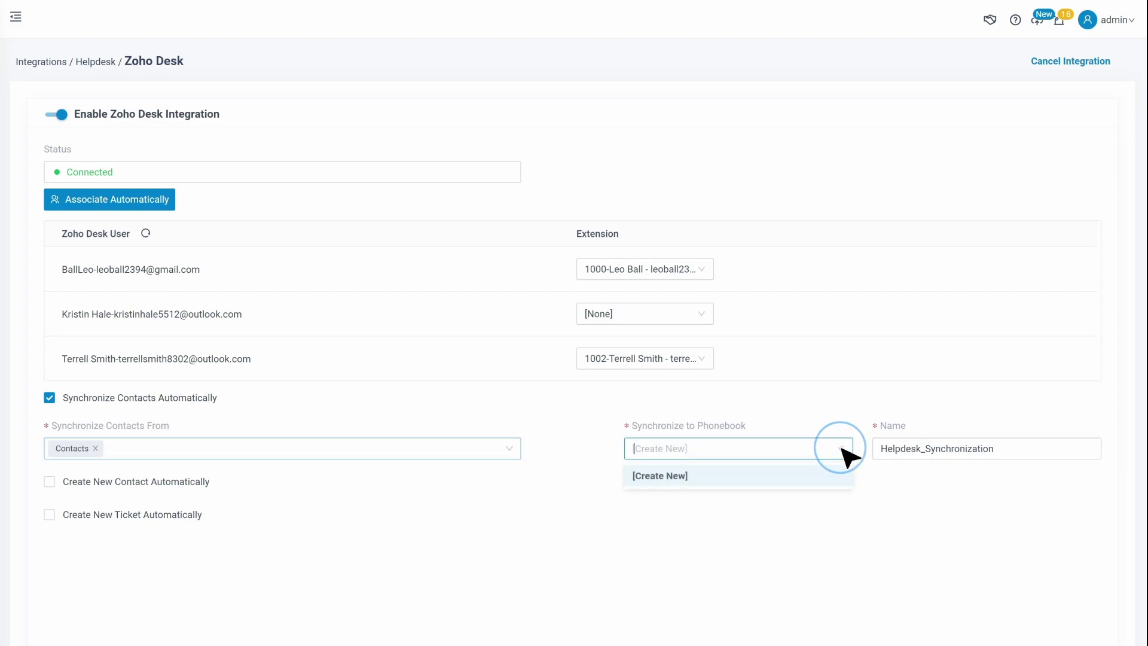
{"action": "left_click", "coordinate": [831, 477]}
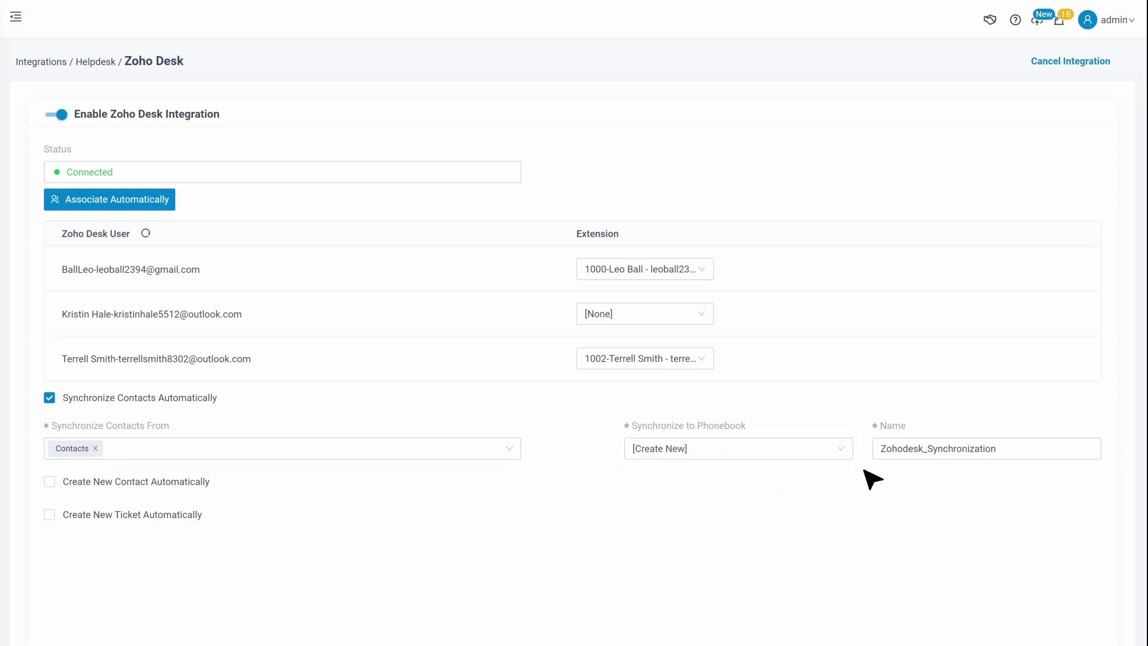
{"action": "scroll", "coordinate": [873, 479], "scroll_direction": "down", "scroll_amount": 3}
- Auto-create Contacts for Inbound and Outbound calls, then save the settings
{"action": "left_click", "coordinate": [184, 388]}
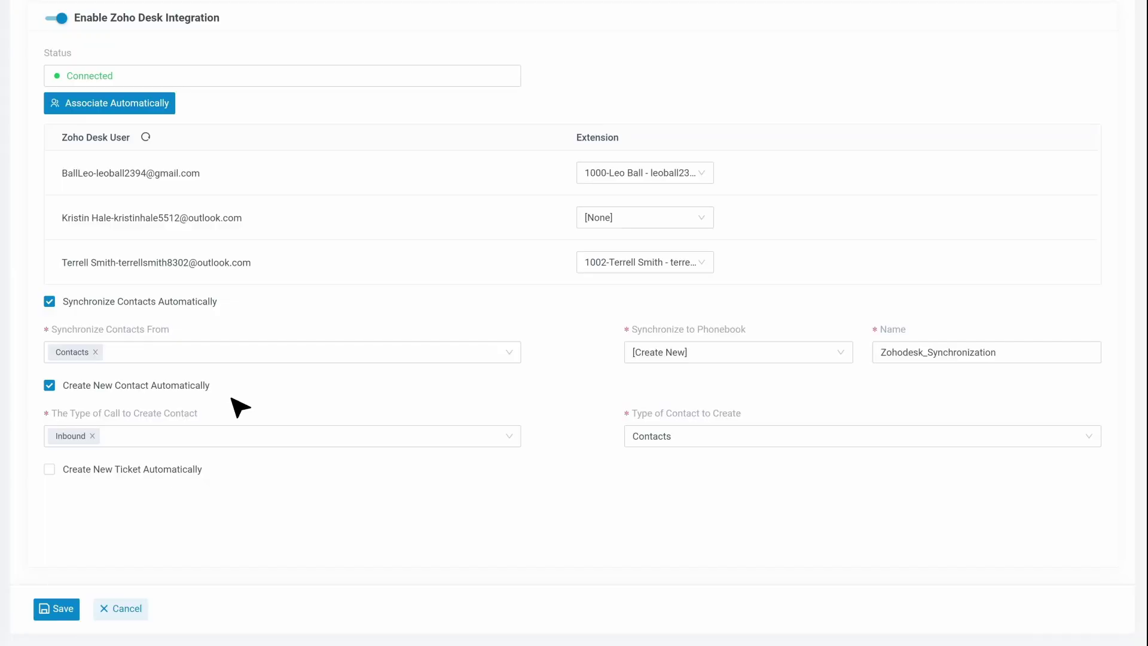
{"action": "left_click", "coordinate": [505, 442]}
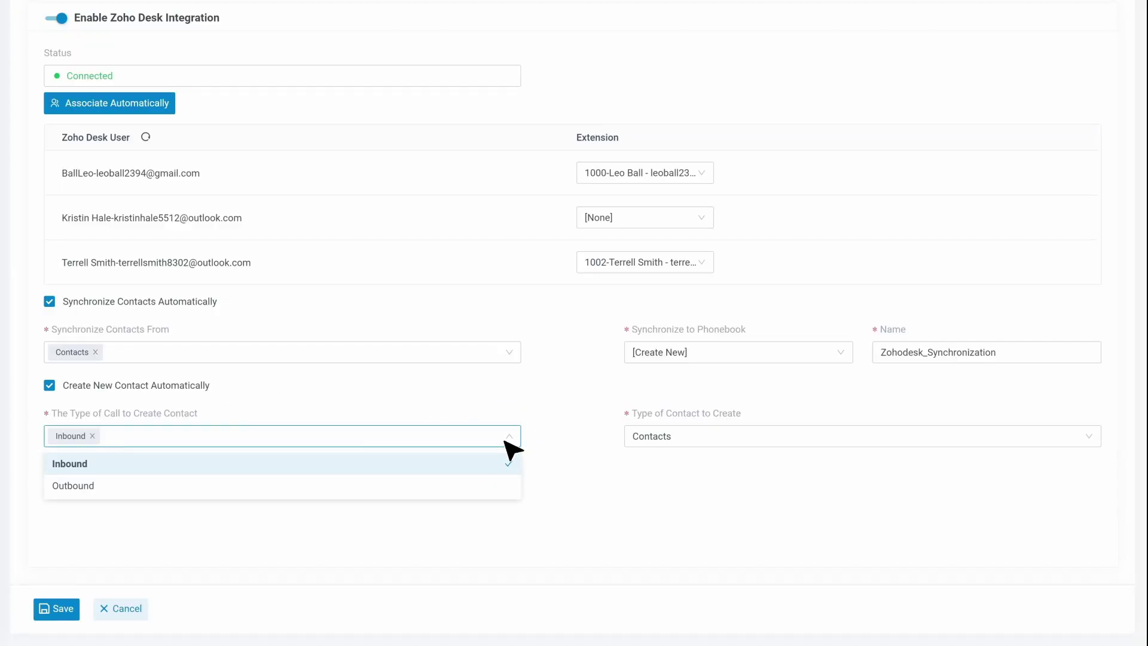
{"action": "left_click", "coordinate": [452, 488]}
{"action": "left_click", "coordinate": [461, 513]}
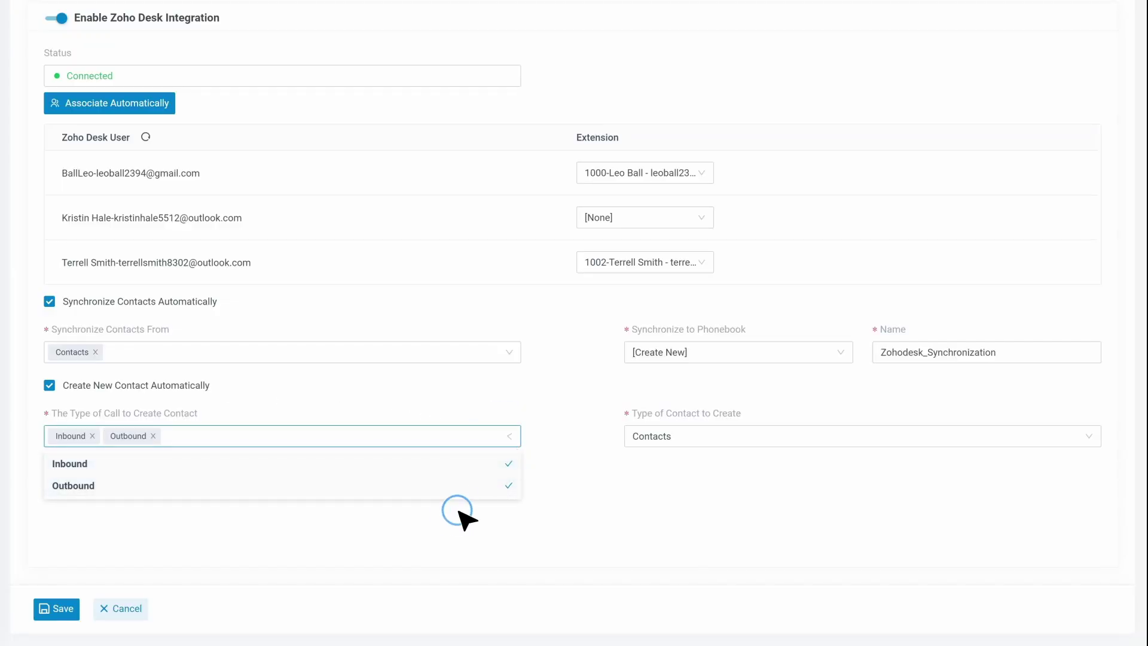
{"action": "left_click", "coordinate": [1057, 440]}
{"action": "left_click", "coordinate": [1046, 468]}
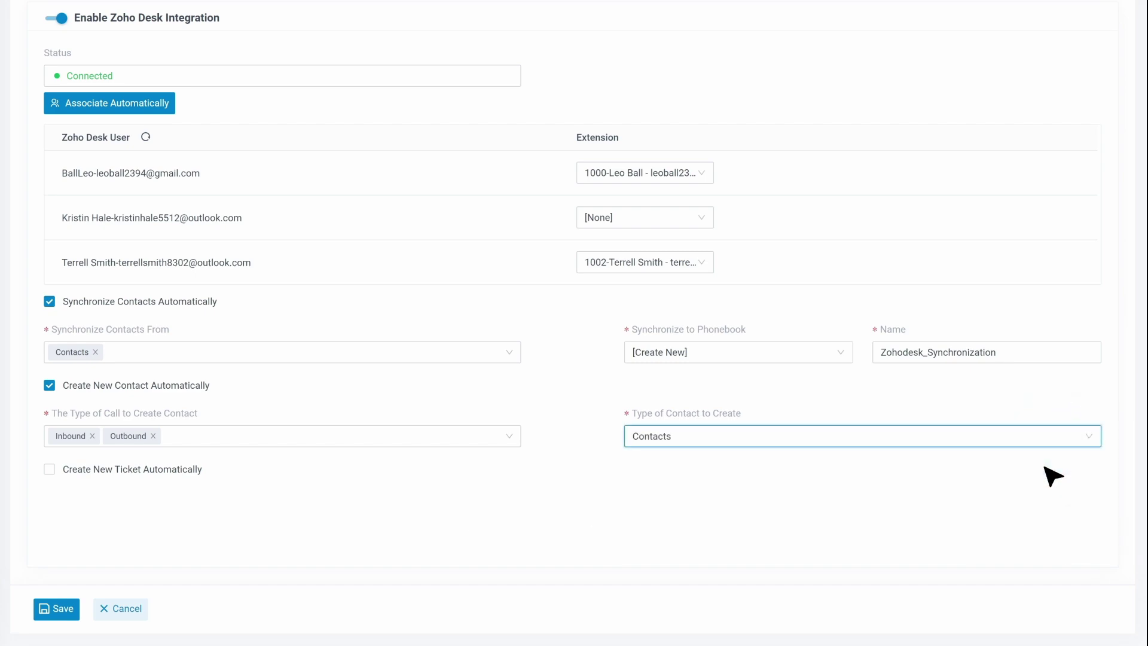
{"action": "left_click", "coordinate": [56, 608]}
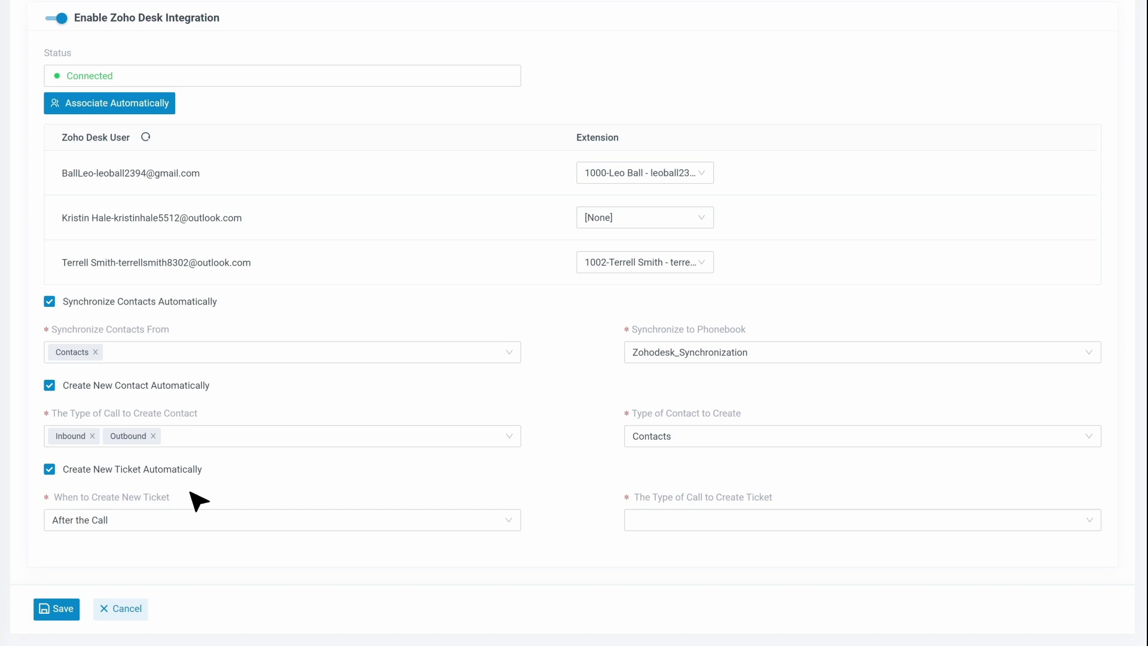
- Create tickets after the call for Inbound Answered and Outbound Answered calls, and save
{"action": "left_click", "coordinate": [510, 522]}
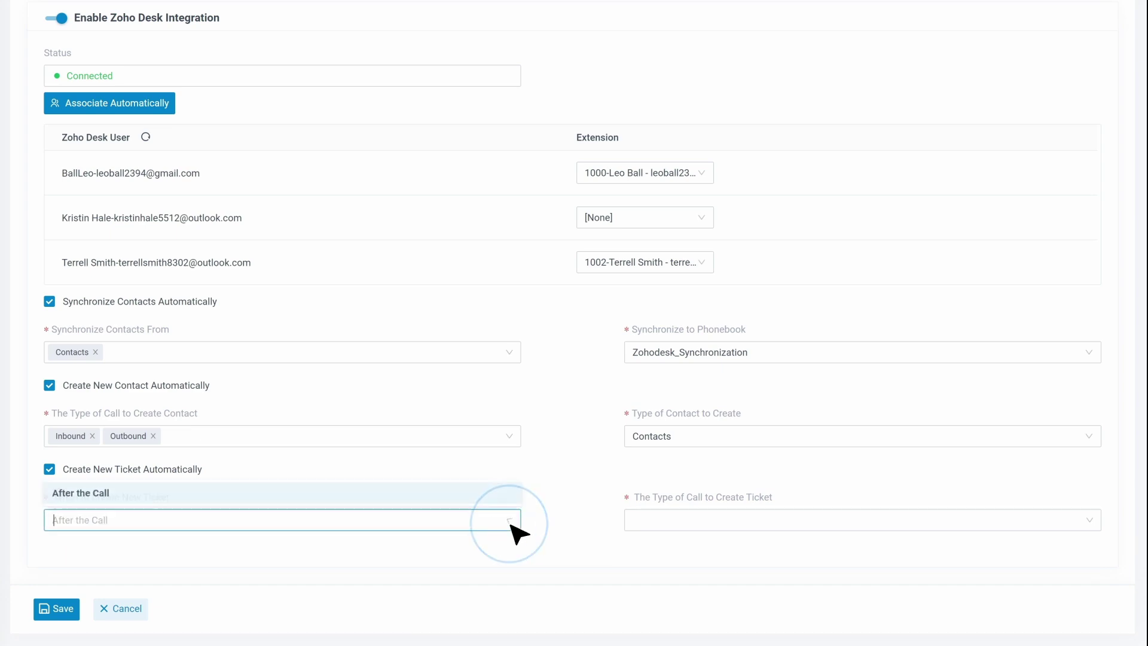
{"action": "left_click", "coordinate": [489, 498]}
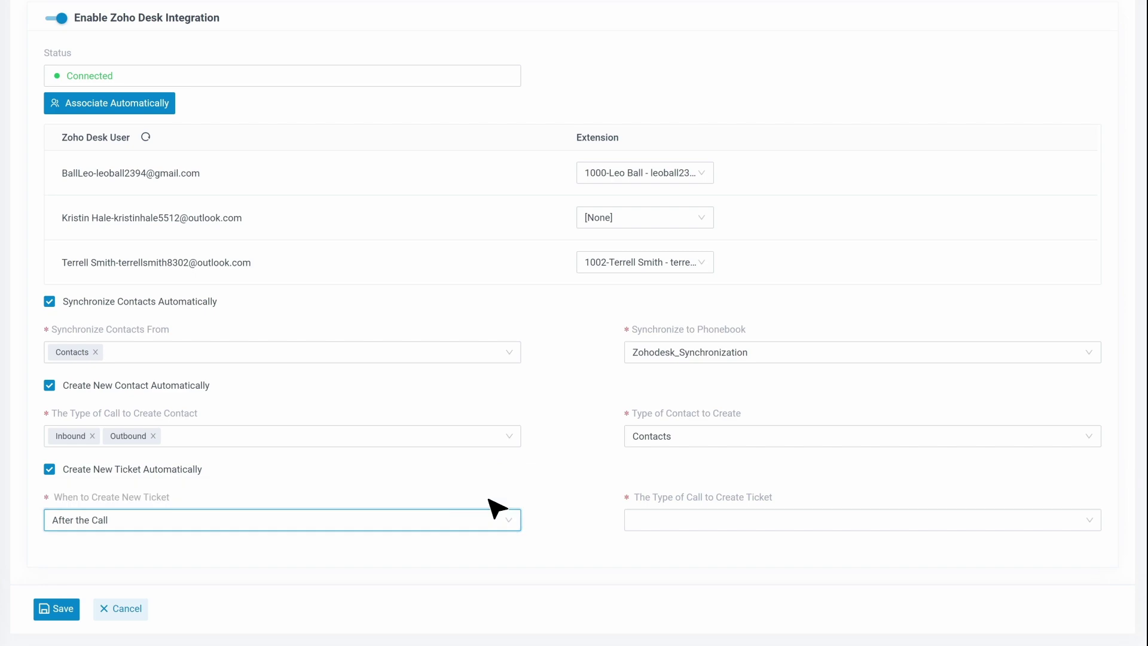
{"action": "left_click", "coordinate": [1090, 524]}
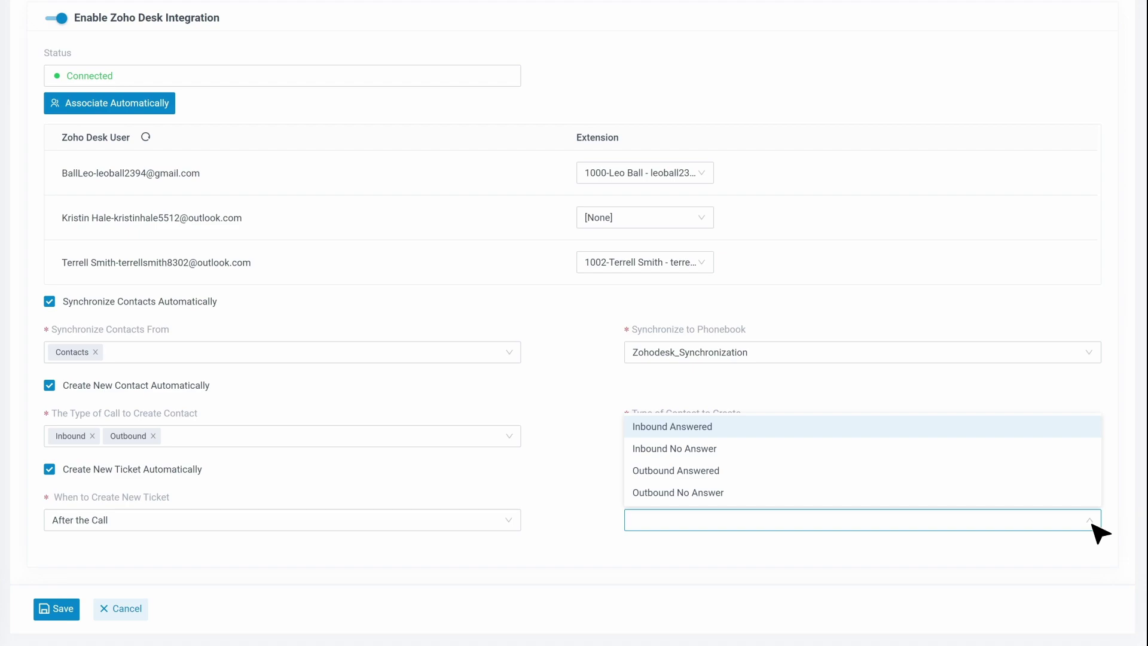
{"action": "left_click", "coordinate": [955, 428]}
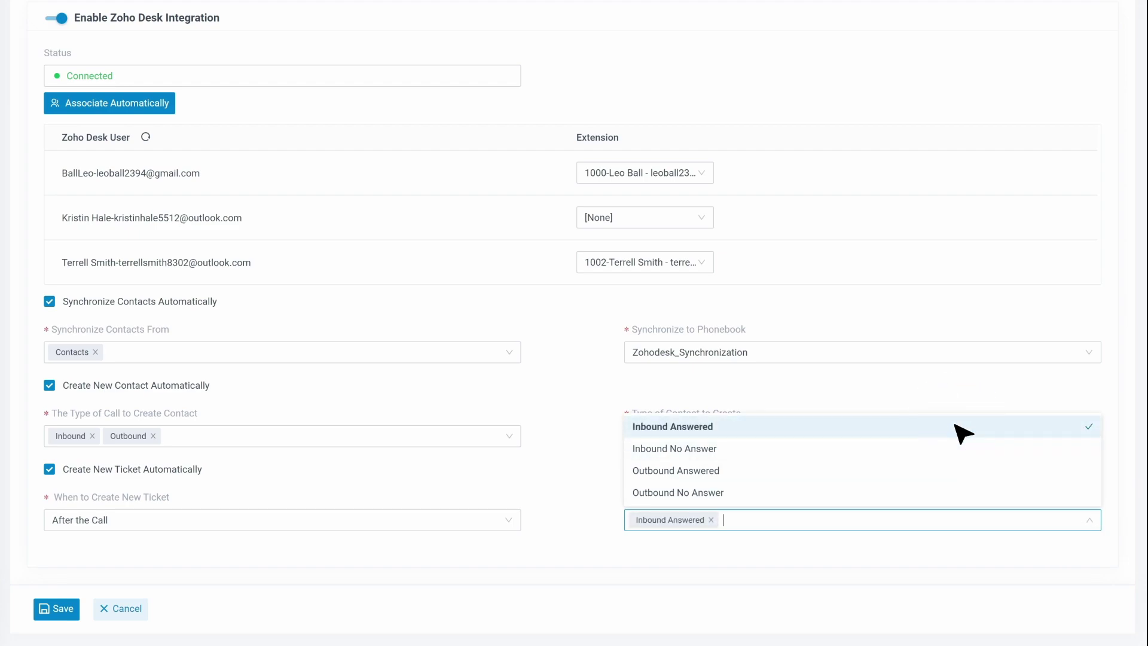
{"action": "left_click", "coordinate": [954, 482]}
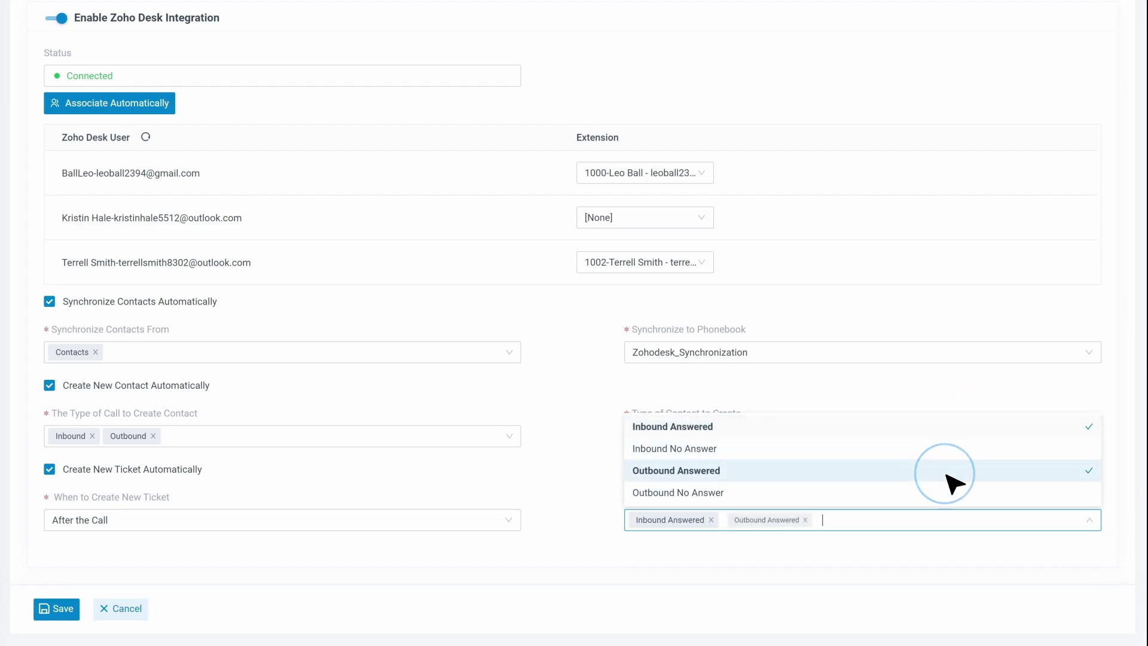
{"action": "left_click", "coordinate": [747, 552]}
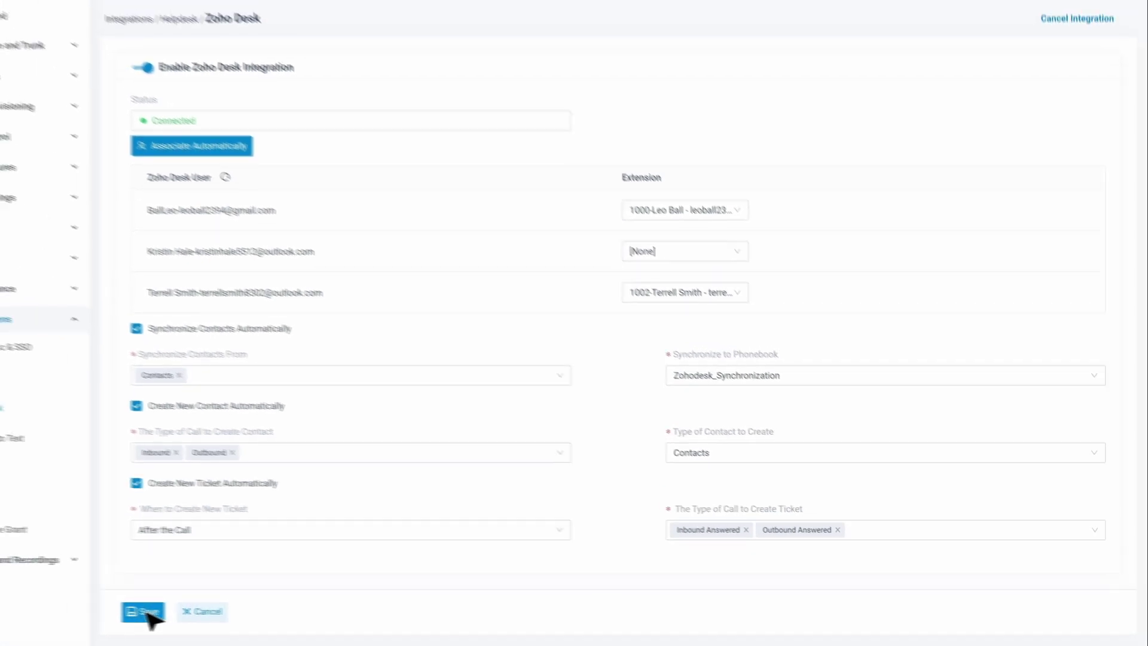
{"action": "left_click", "coordinate": [60, 610]}
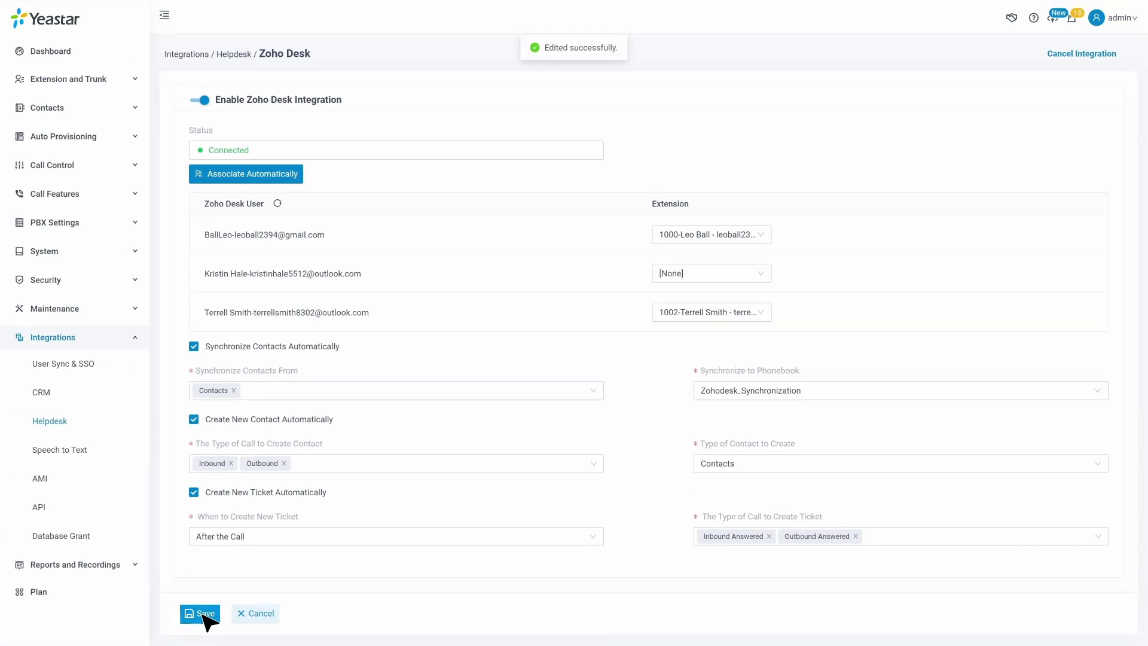